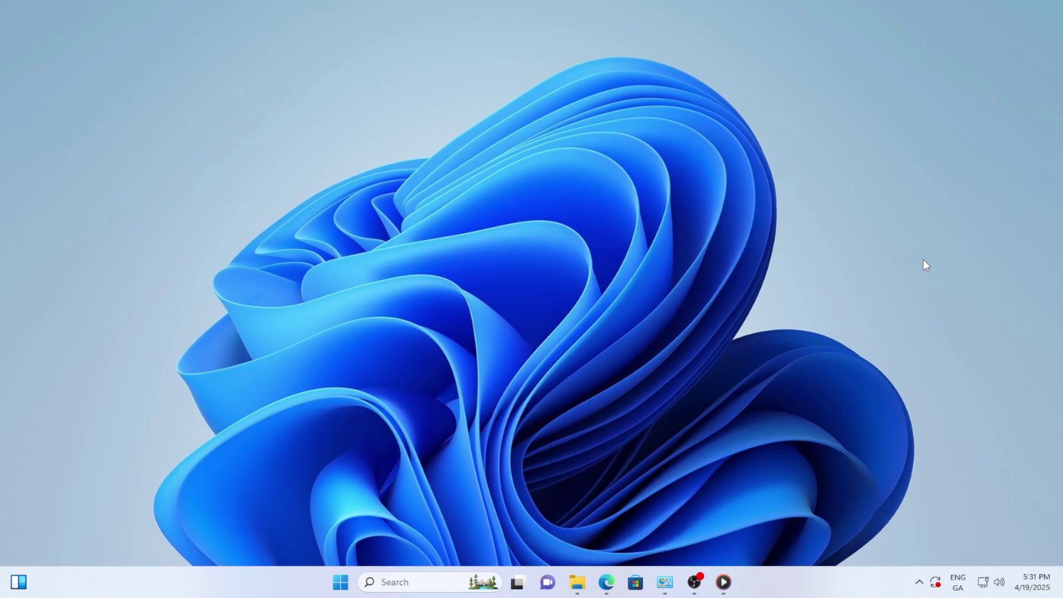
Step: Open Settings, run the Windows Update troubleshooter, and close it when it finishes
{"action": "key", "text": "super"}
{"action": "type", "text": "s"}
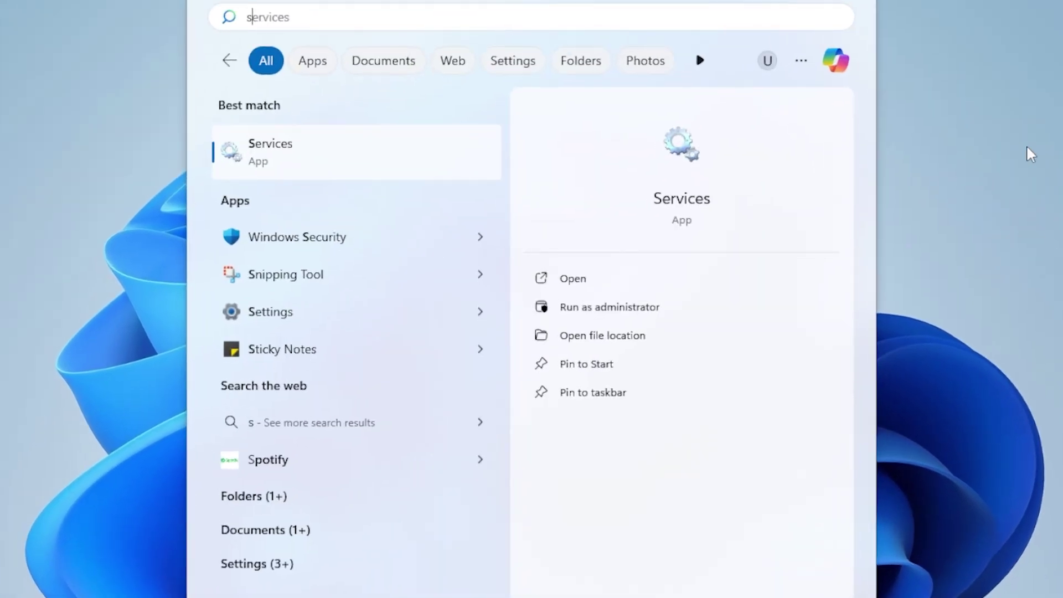
{"action": "type", "text": "ett"}
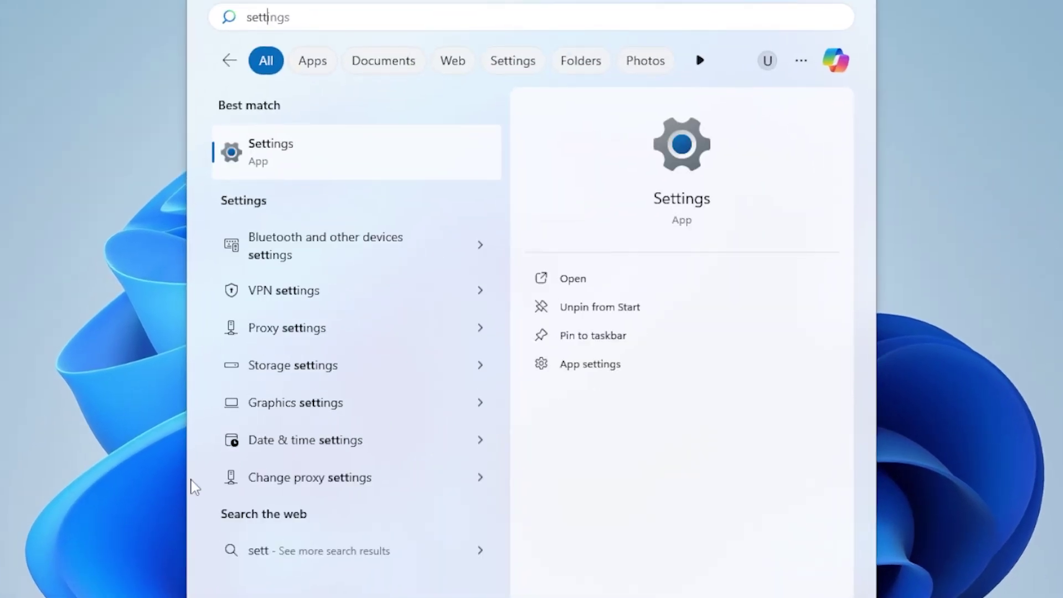
{"action": "left_click", "coordinate": [358, 157]}
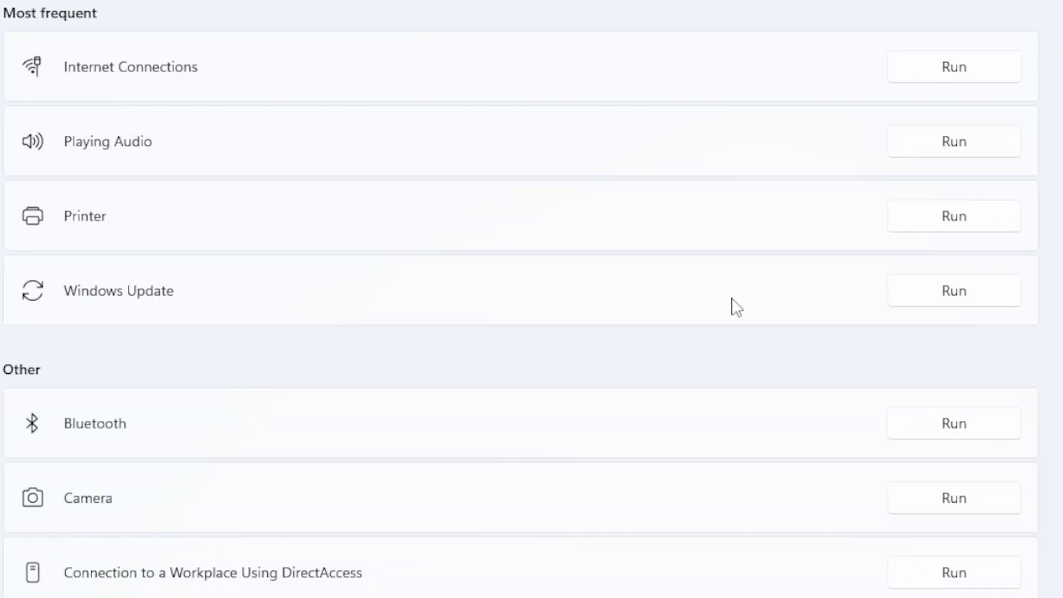
{"action": "left_click", "coordinate": [954, 296]}
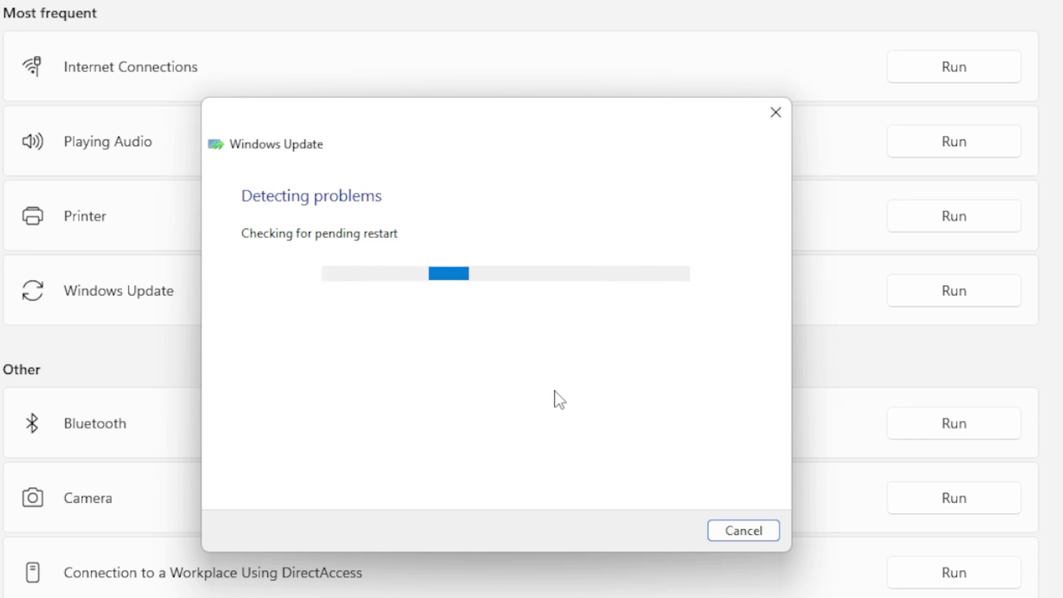
{"action": "left_click", "coordinate": [777, 113]}
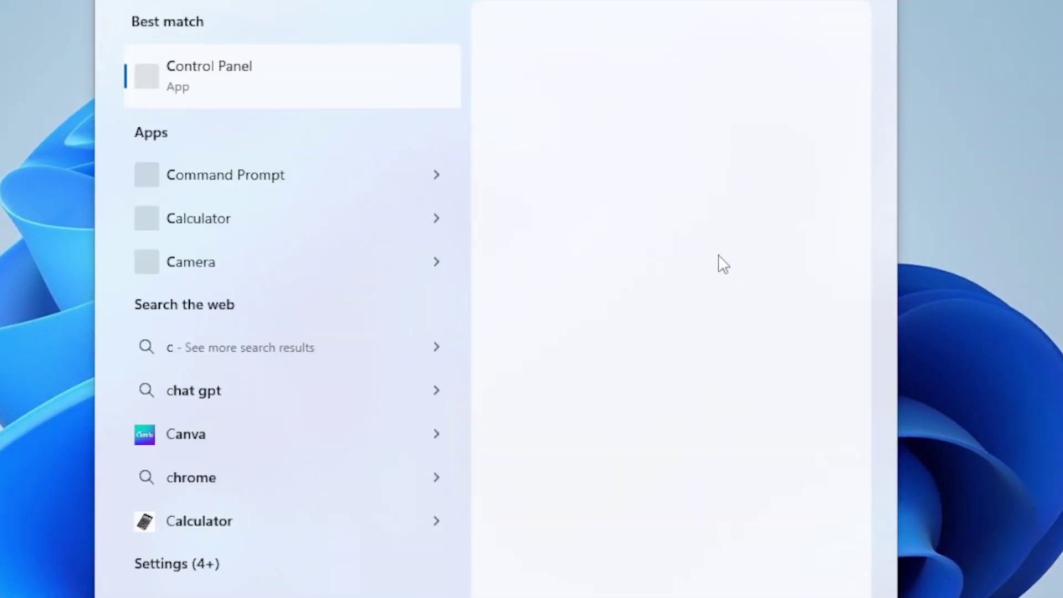
Step: Run Command Prompt as administrator and approve the UAC prompt
{"action": "right_click", "coordinate": [297, 185]}
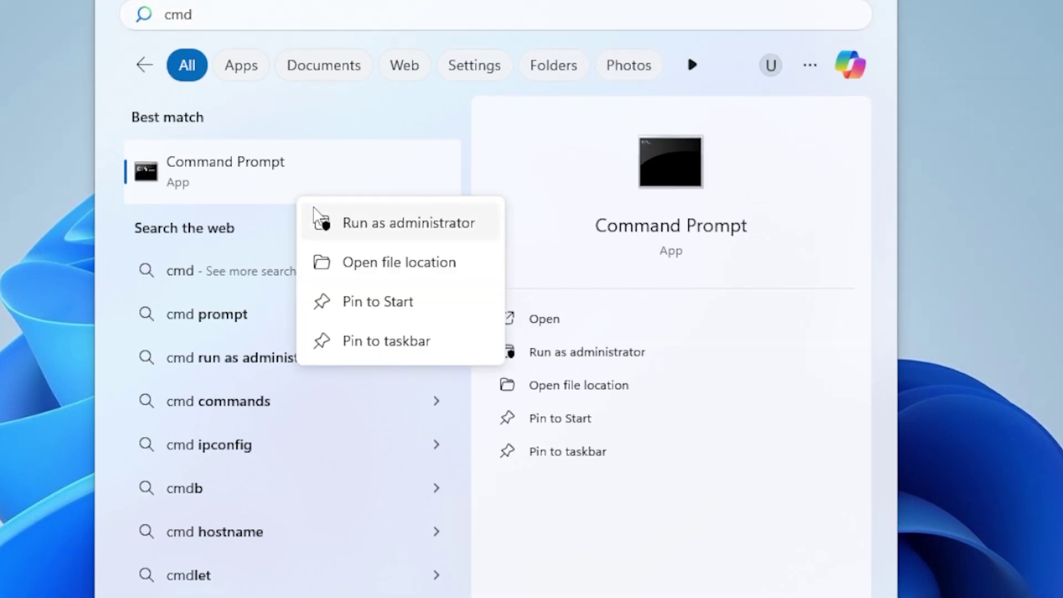
{"action": "left_click", "coordinate": [439, 237]}
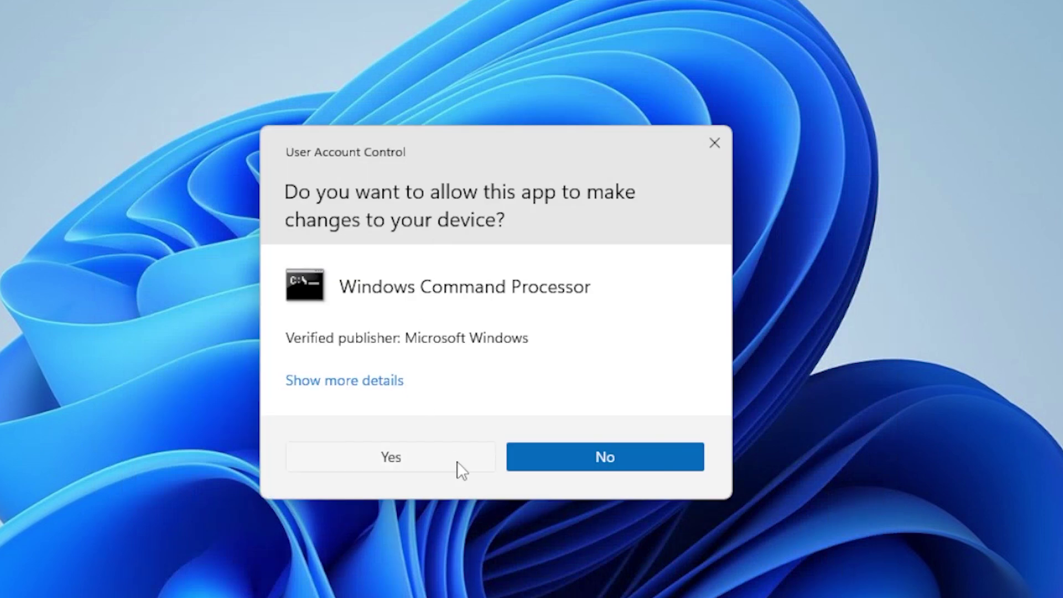
{"action": "left_click", "coordinate": [456, 463]}
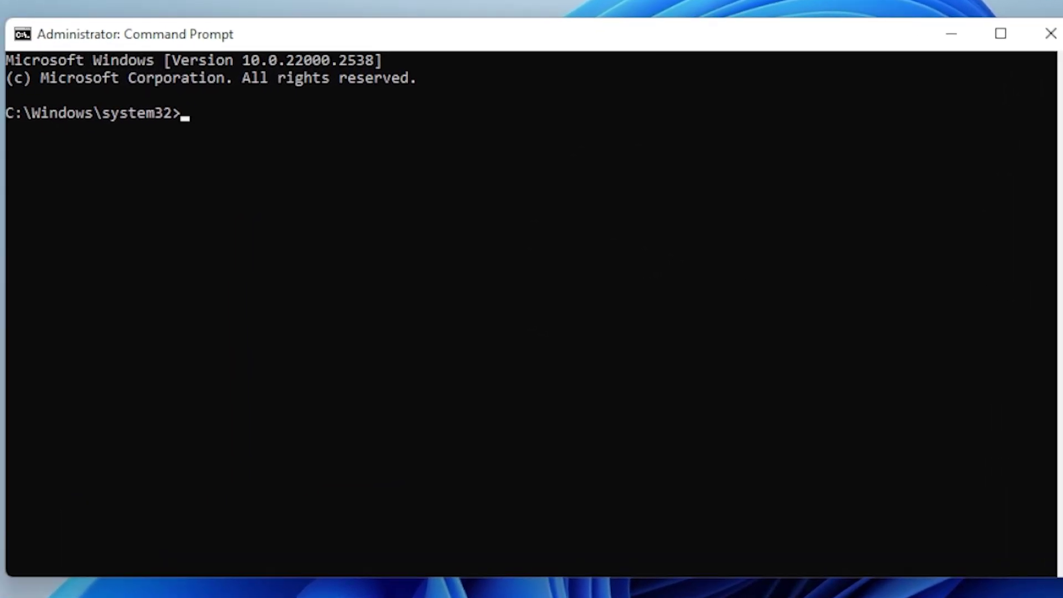
Step: Stop the wuauserv, cryptSvc, bits and msiserver services with net stop commands
{"action": "type", "text": "net stop"}
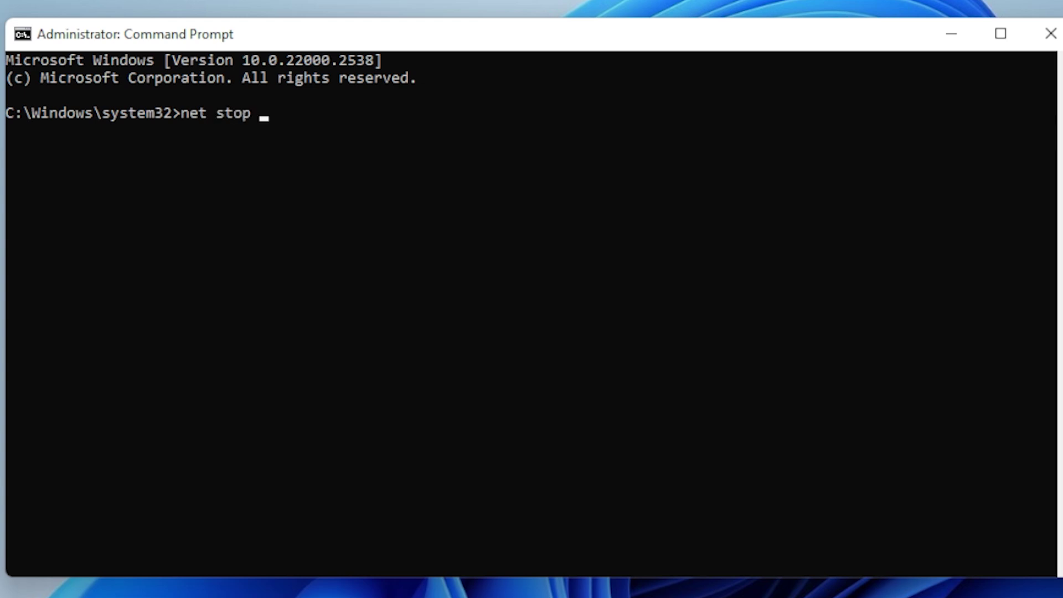
{"action": "type", "text": " wuauserv"}
{"action": "key", "text": "Return"}
{"action": "type", "text": "net stop"}
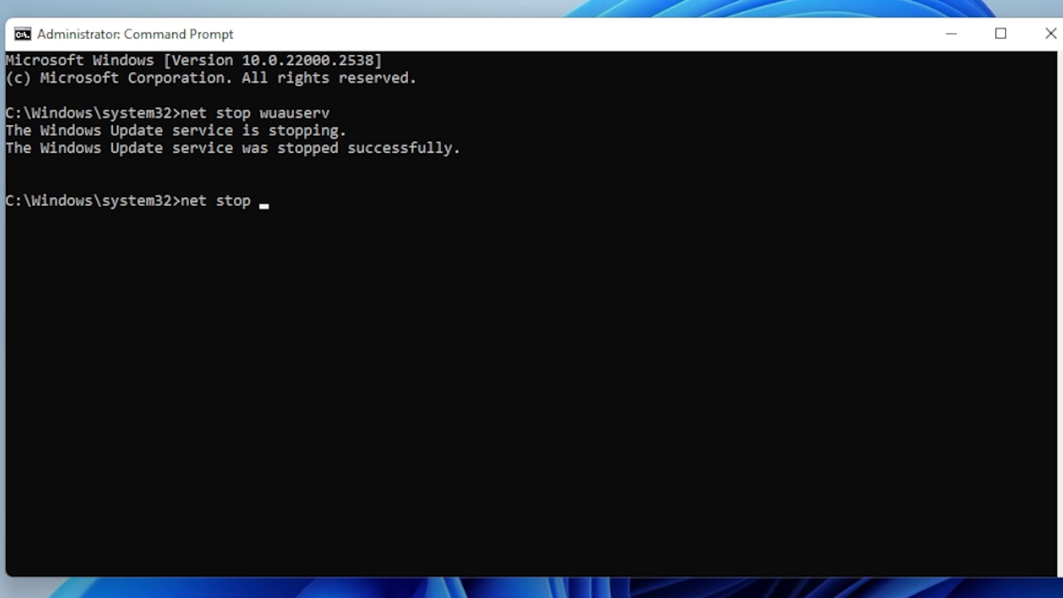
{"action": "type", "text": " cryptSvc"}
{"action": "key", "text": "Return"}
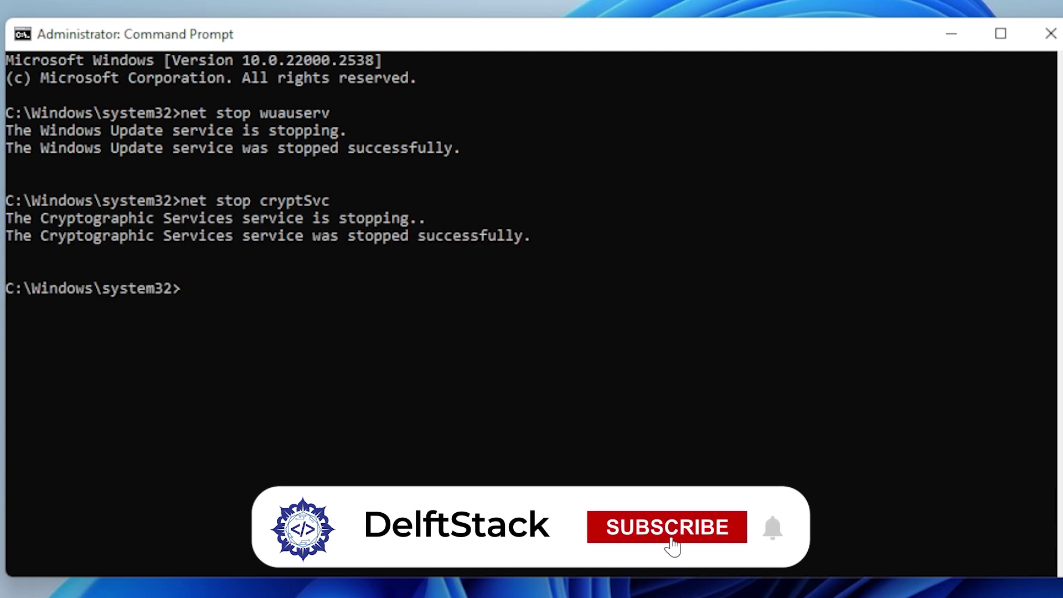
{"action": "type", "text": "net stop "}
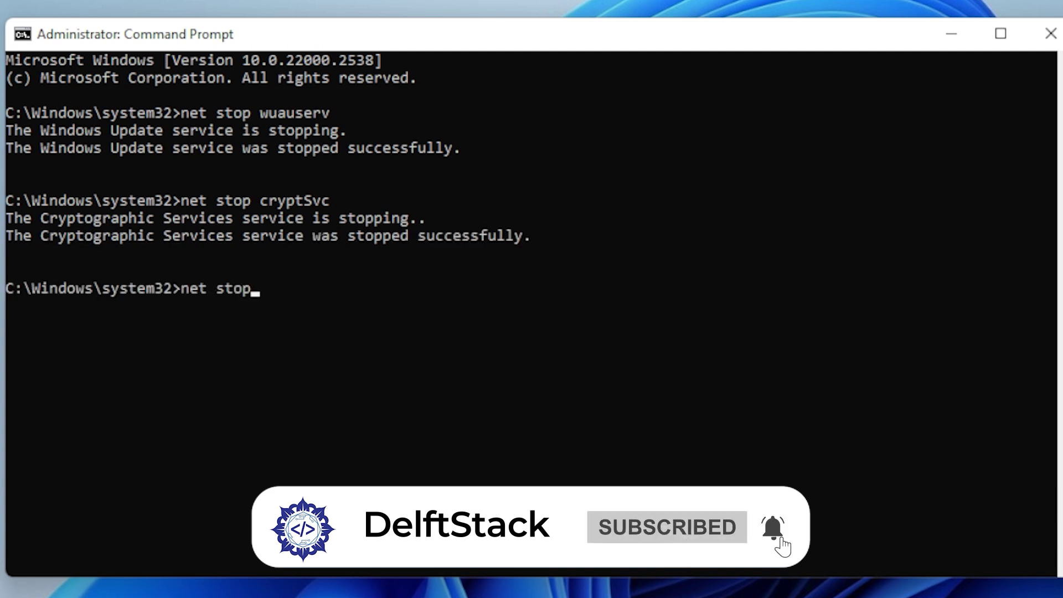
{"action": "type", "text": "bits"}
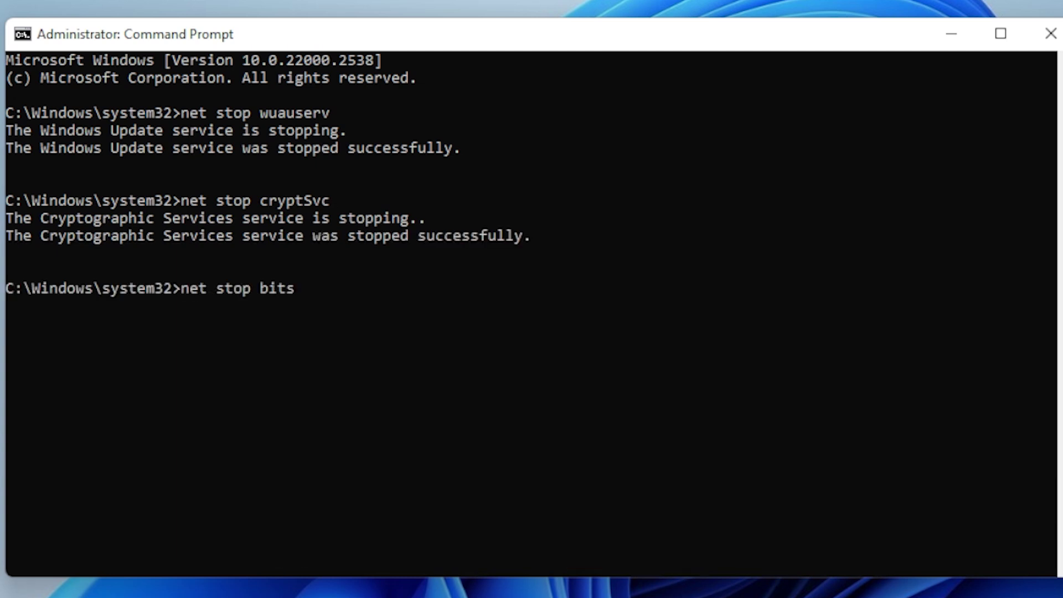
{"action": "key", "text": "Return"}
{"action": "type", "text": "net"}
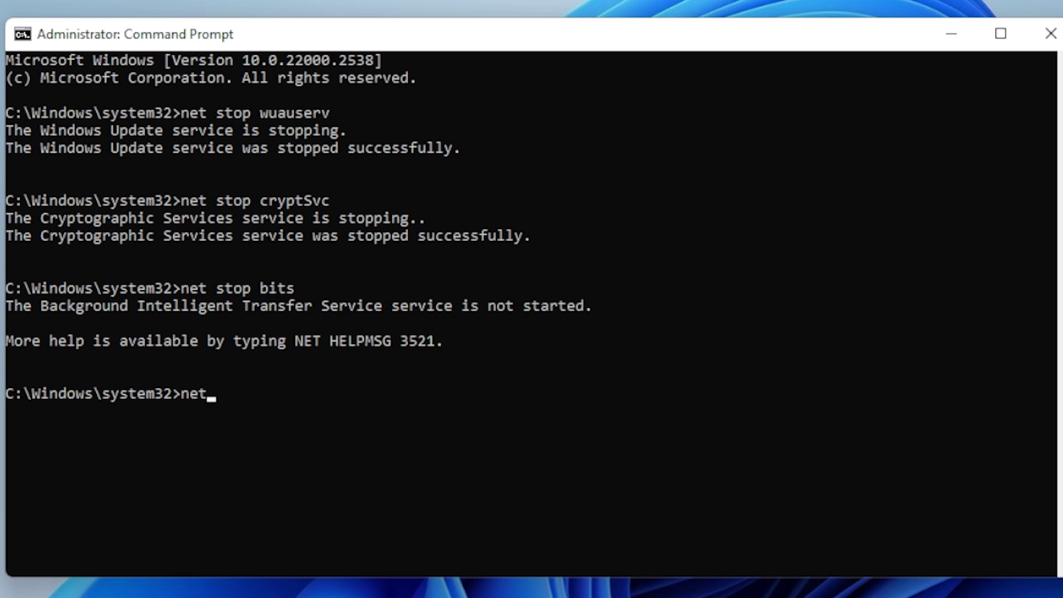
{"action": "type", "text": " stop msise"}
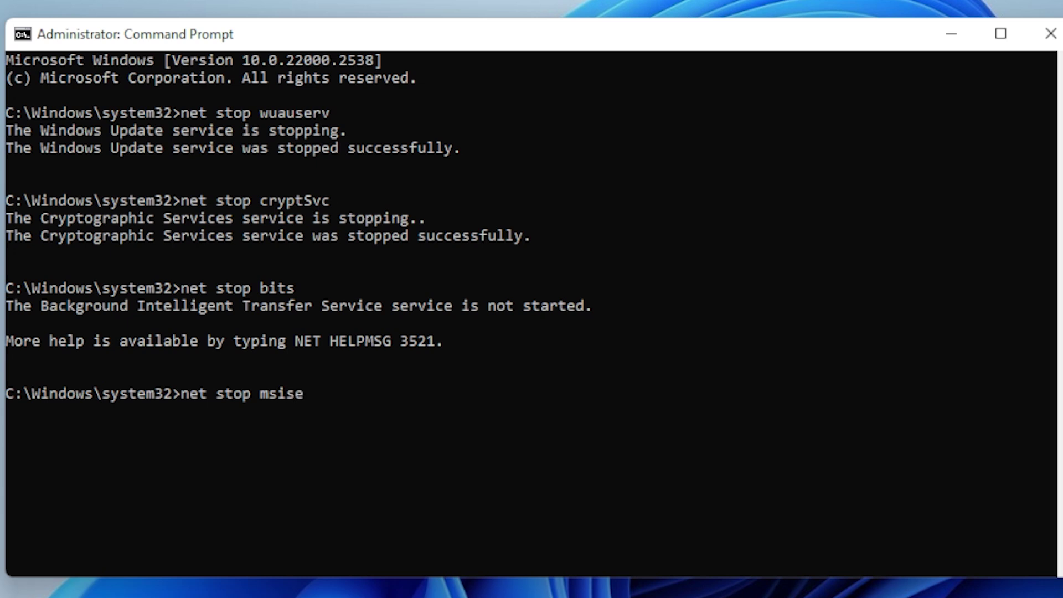
{"action": "type", "text": "rver"}
{"action": "key", "text": "Return"}
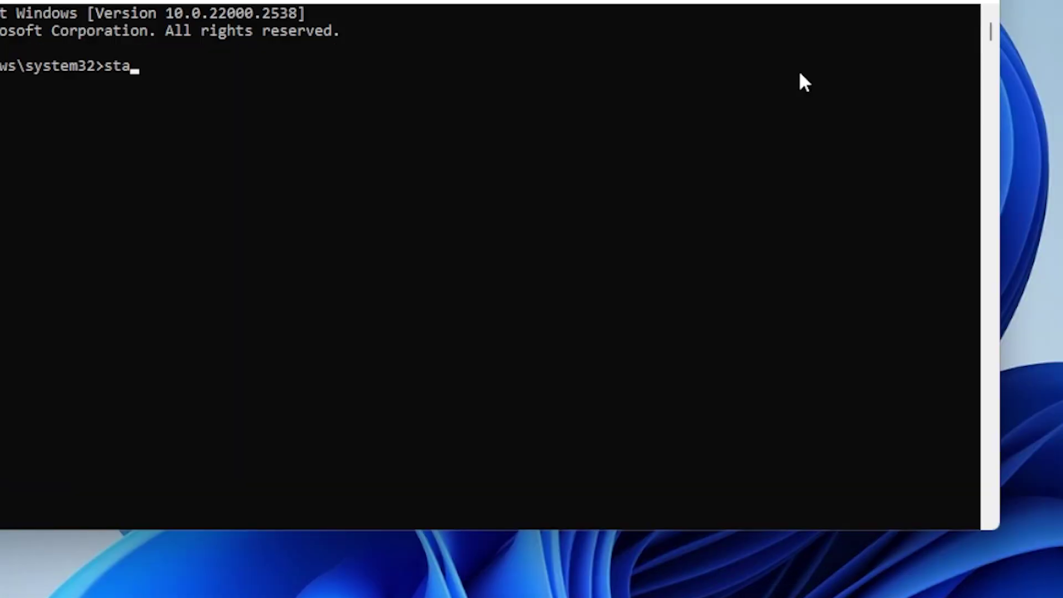
Step: Start the wuauserv, cryptSvc, bits and msiserver services again with net start commands
{"action": "type", "text": "rt"}
{"action": "key", "text": "BackSpace"}
{"action": "key", "text": "BackSpace"}
{"action": "key", "text": "BackSpace"}
{"action": "key", "text": "BackSpace"}
{"action": "key", "text": "BackSpace"}
{"action": "key", "text": "BackSpace"}
{"action": "type", "text": "net start q"}
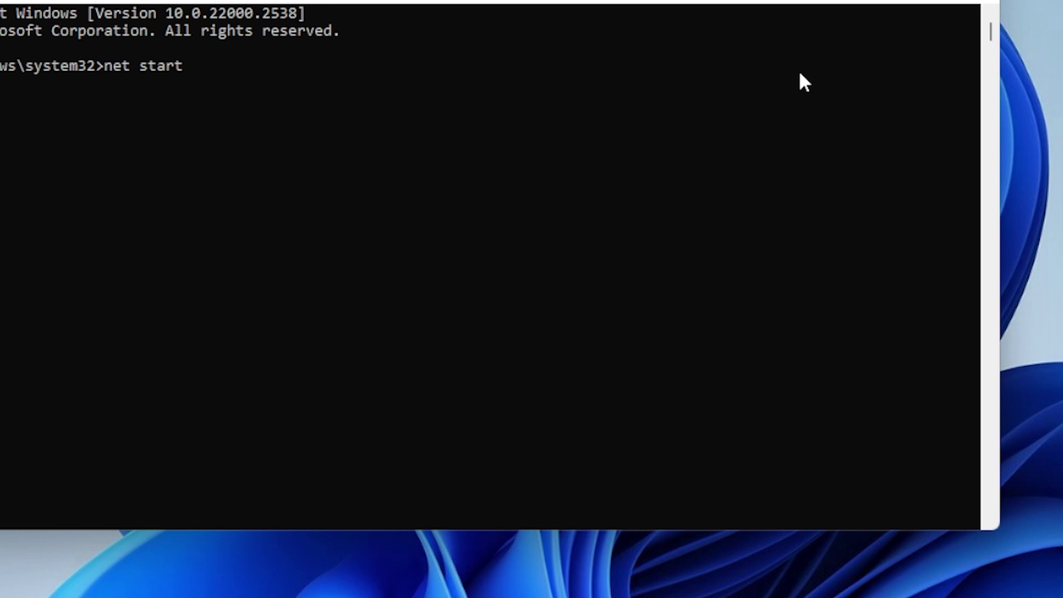
{"action": "key", "text": "BackSpace"}
{"action": "type", "text": "wuauserv"}
{"action": "key", "text": "Return"}
{"action": "type", "text": "net start"}
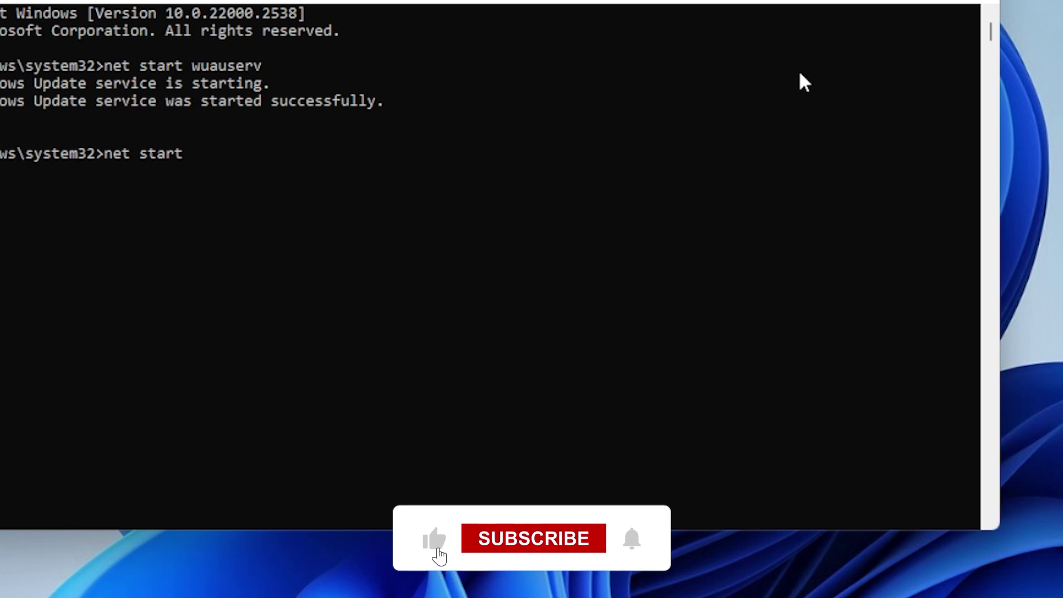
{"action": "type", "text": " cryptSvc"}
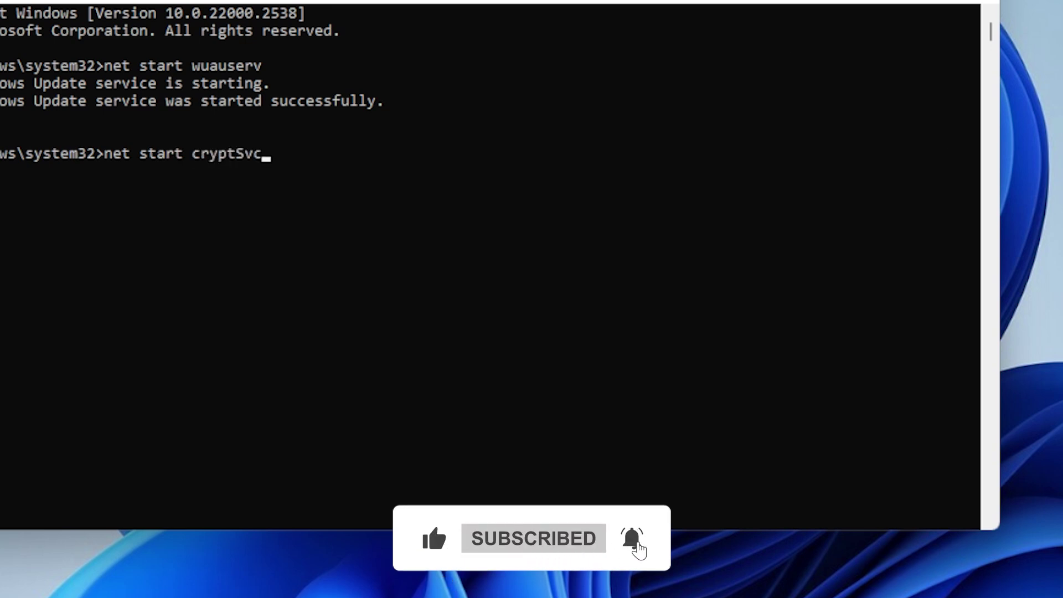
{"action": "key", "text": "Return"}
{"action": "type", "text": "net start bits"}
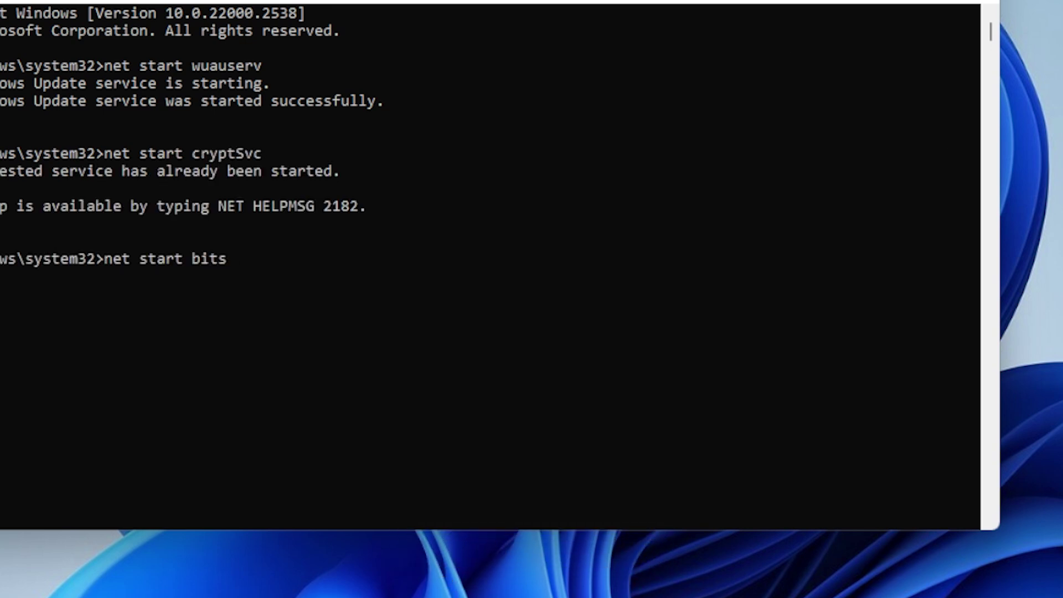
{"action": "key", "text": "Return"}
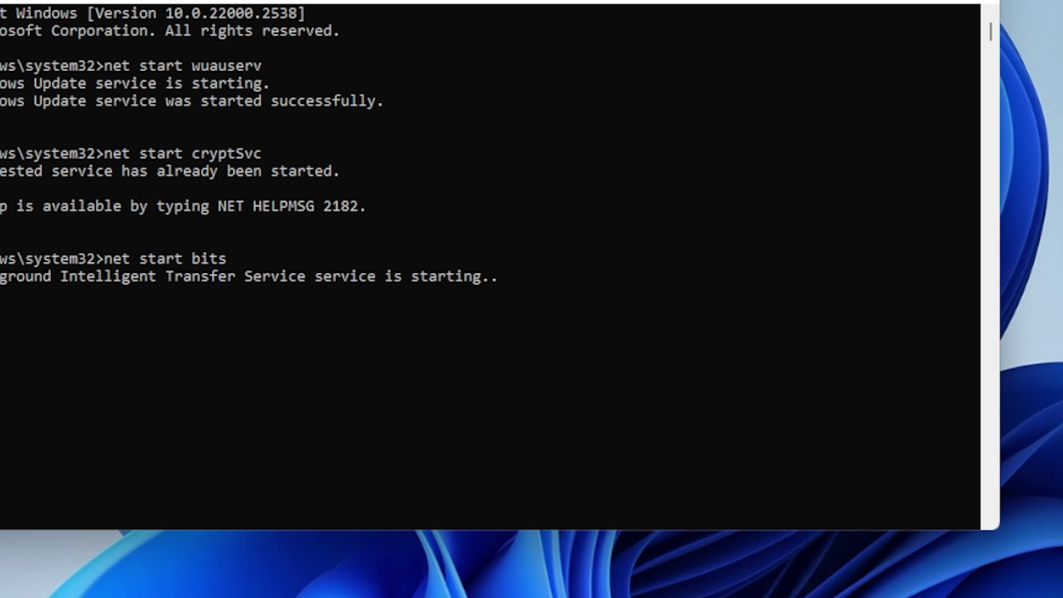
{"action": "type", "text": "net start msiserver"}
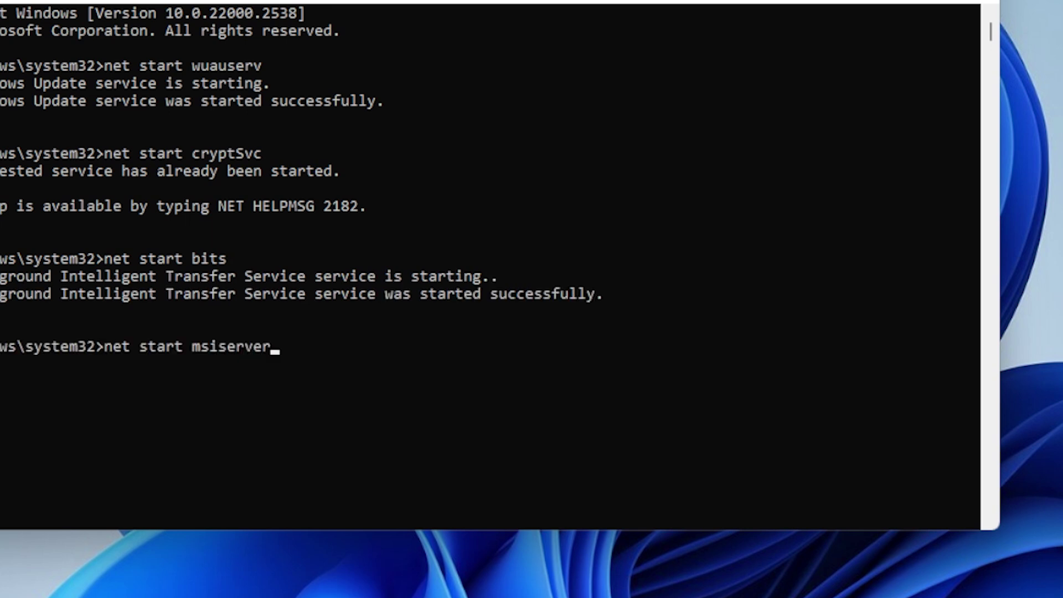
{"action": "key", "text": "Return"}
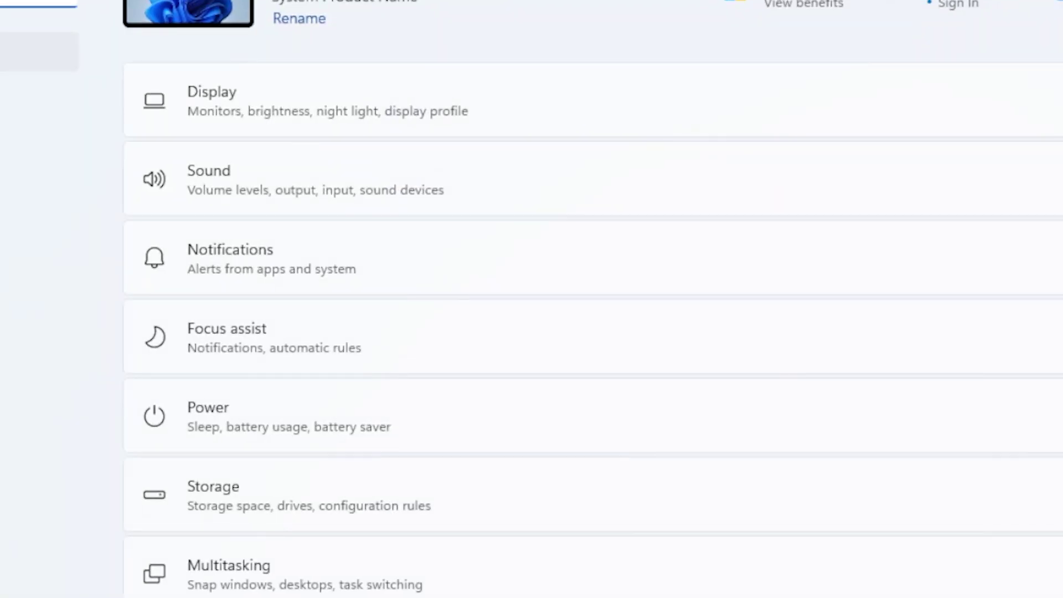
Step: Go to Windows Update in Settings and run Check for updates
{"action": "left_click", "coordinate": [38, 490]}
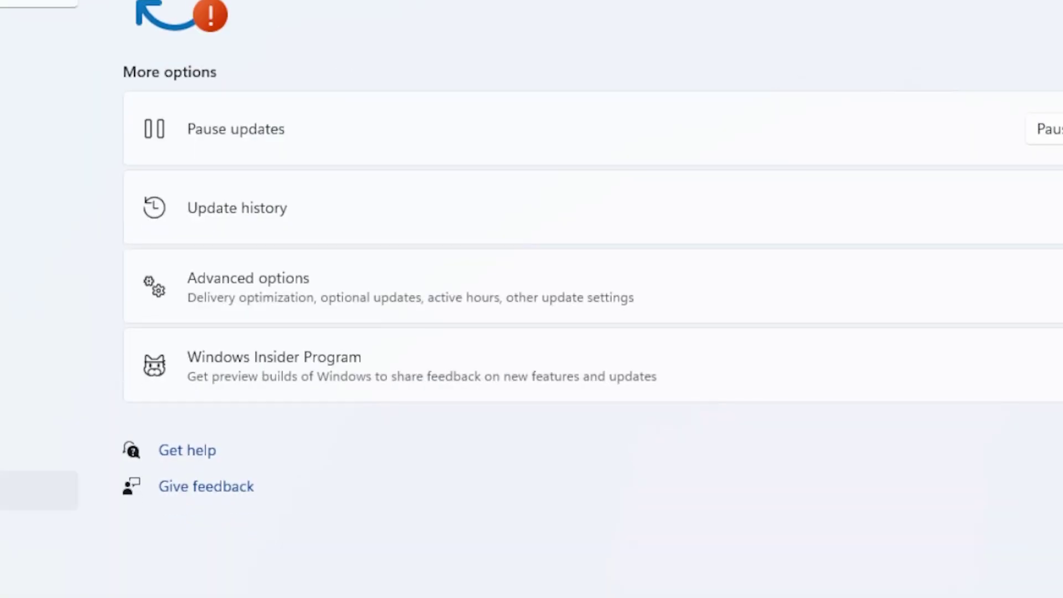
{"action": "left_click", "coordinate": [997, 127]}
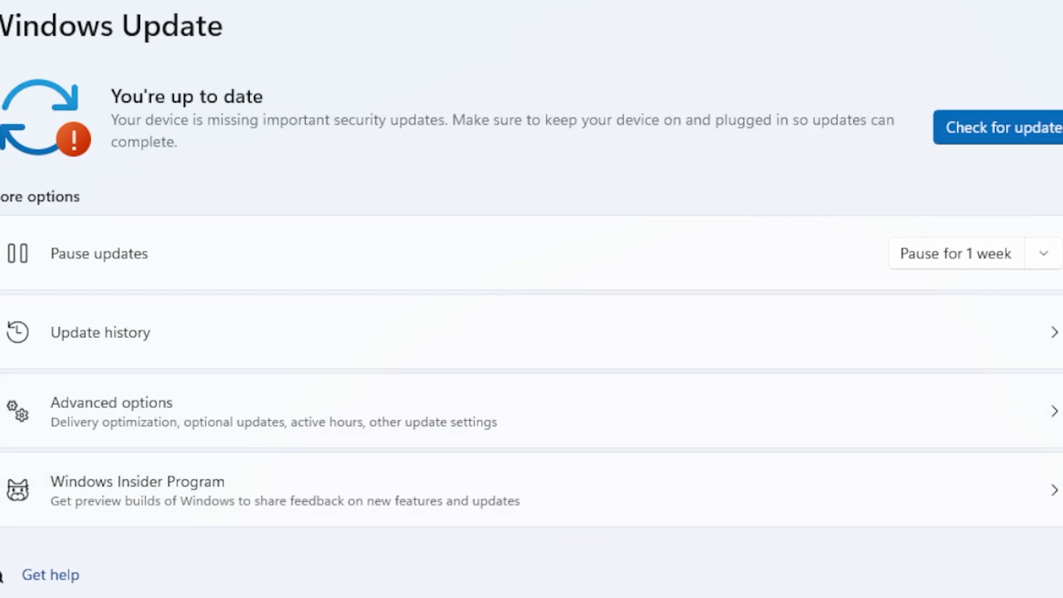
Step: Open a new administrator Command Prompt and run sfc /scannow
{"action": "key", "text": "super"}
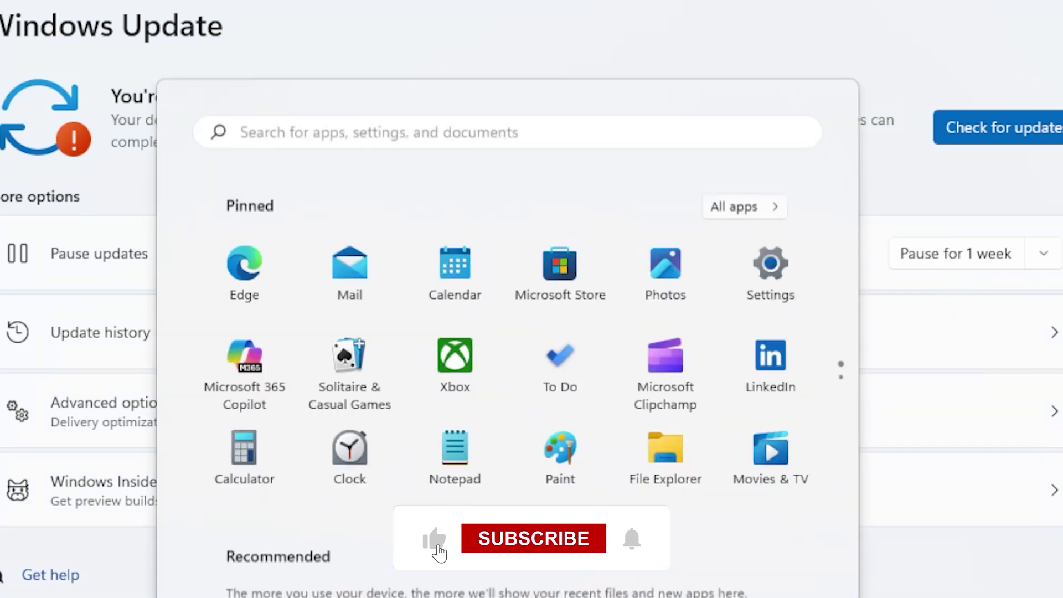
{"action": "type", "text": "cmd"}
{"action": "right_click", "coordinate": [312, 286]}
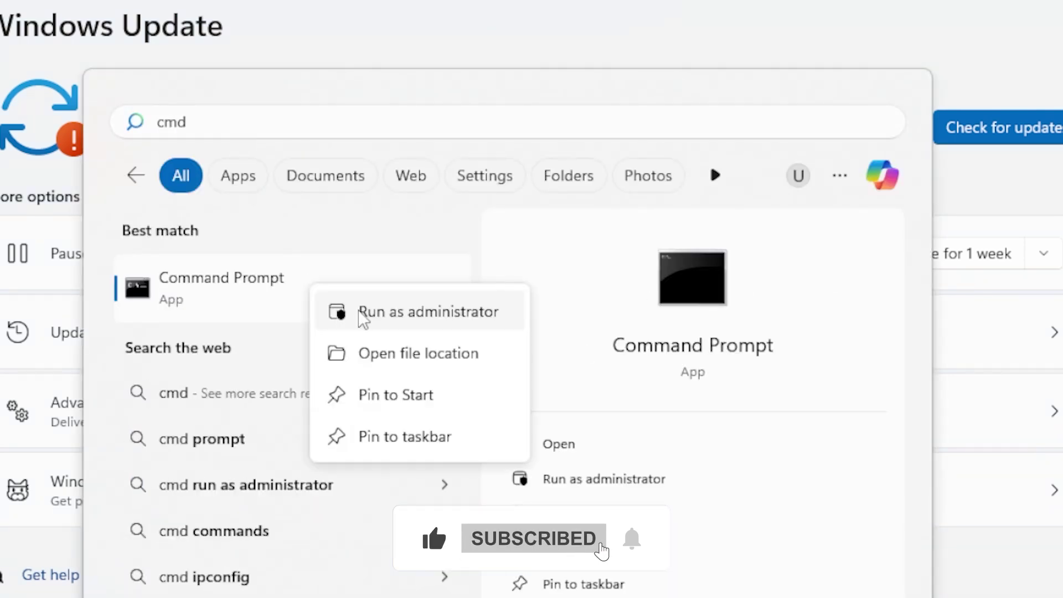
{"action": "left_click", "coordinate": [365, 309]}
{"action": "left_click", "coordinate": [397, 589]}
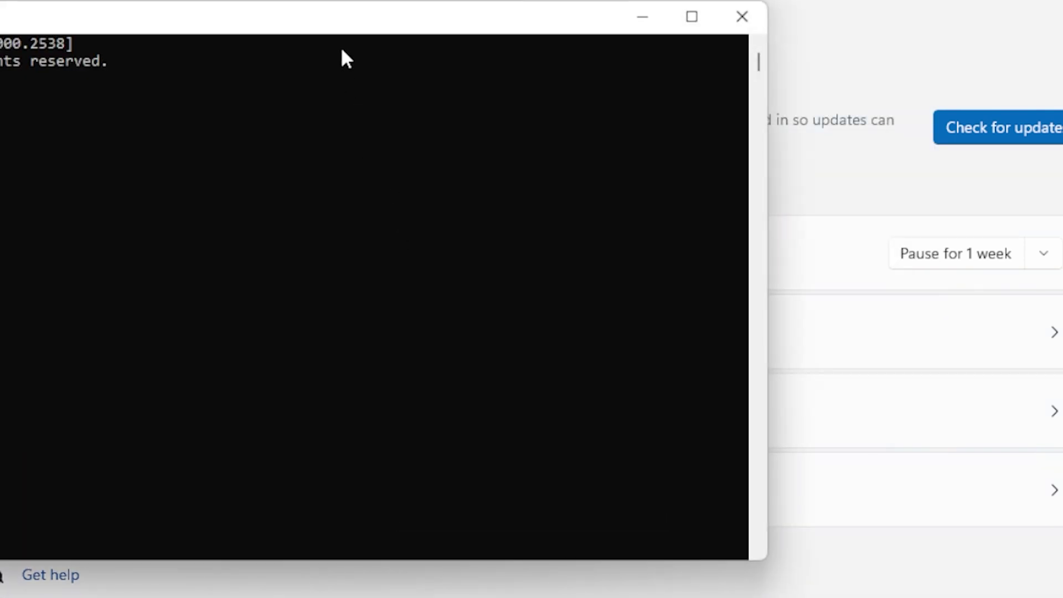
{"action": "type", "text": "sfc /"}
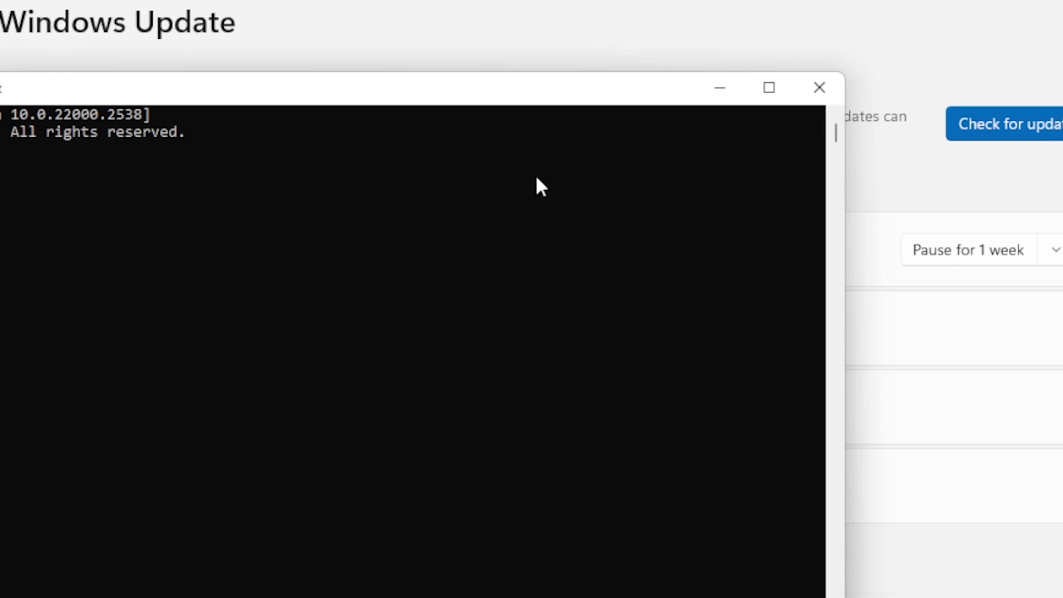
{"action": "type", "text": "scannow"}
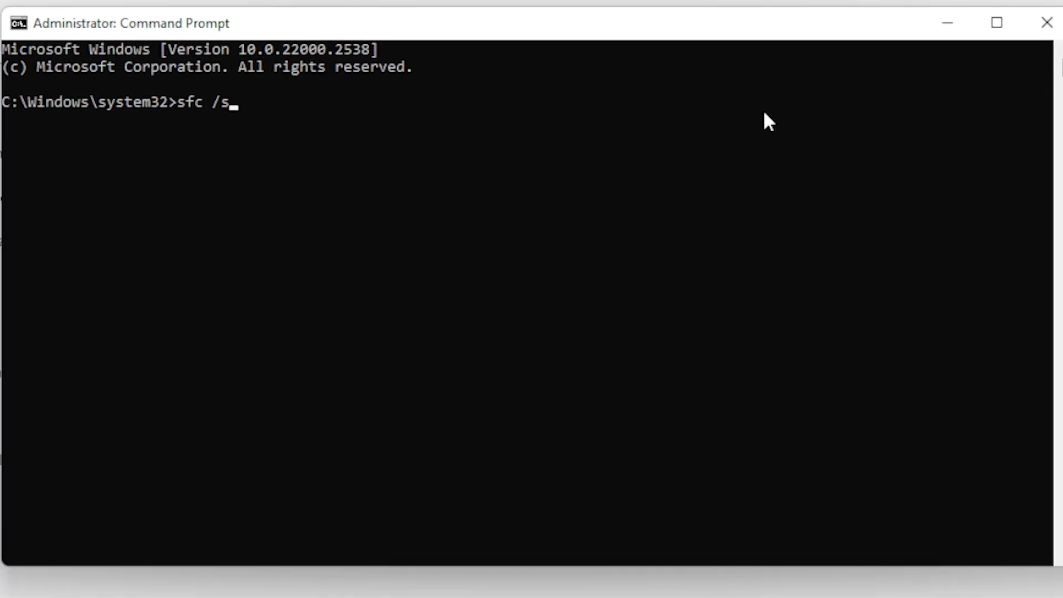
{"action": "key", "text": "Return"}
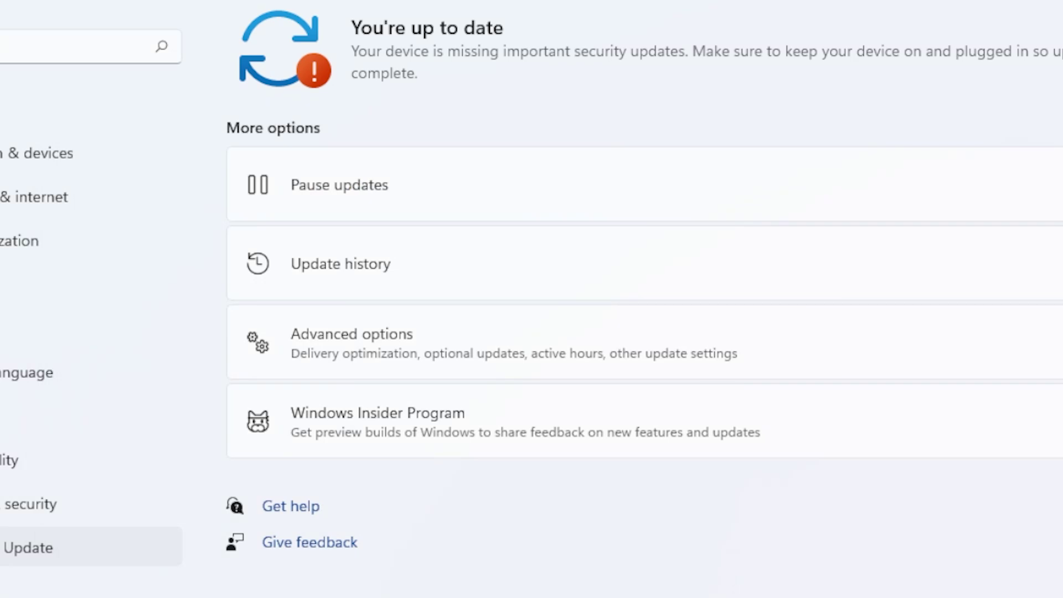
Step: In a new administrator Command Prompt, run DISM /online /cleanup-image /checkhealth
{"action": "key", "text": "super"}
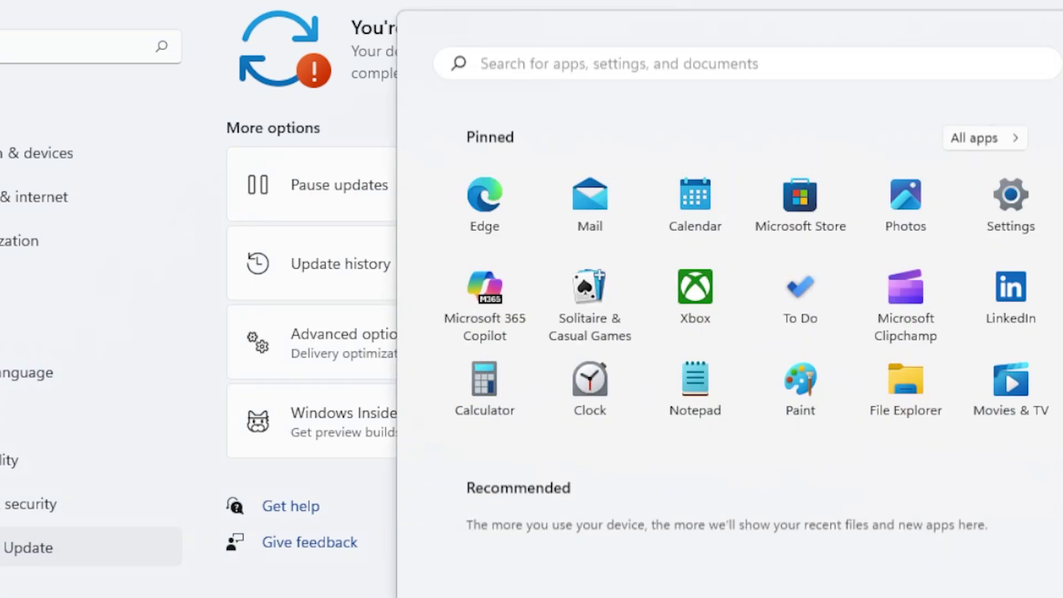
{"action": "type", "text": "cmd"}
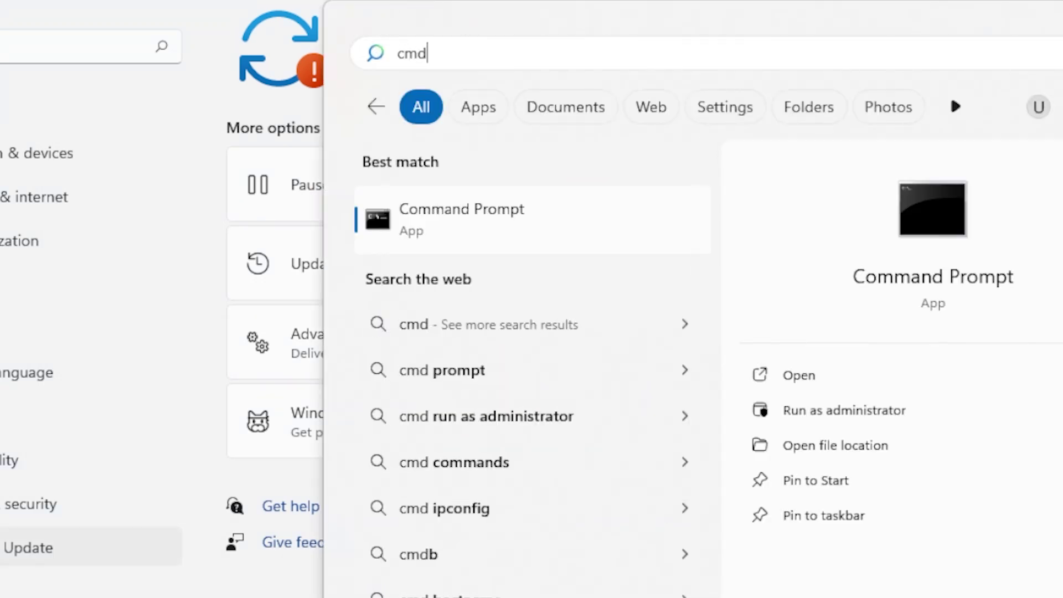
{"action": "right_click", "coordinate": [543, 227]}
{"action": "left_click", "coordinate": [632, 249]}
{"action": "left_click", "coordinate": [595, 527]}
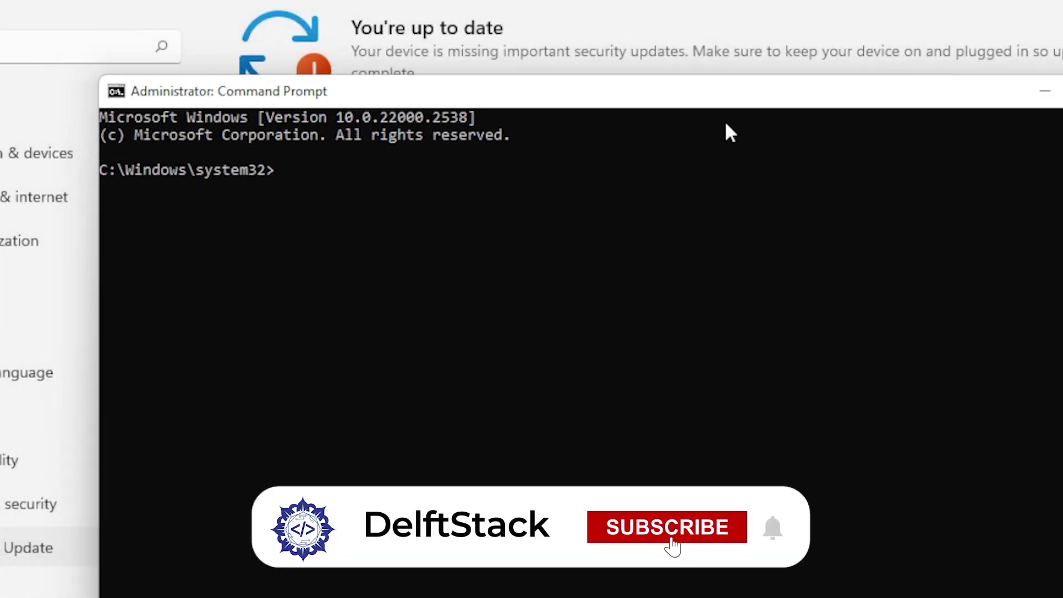
{"action": "type", "text": "DISM /onl"}
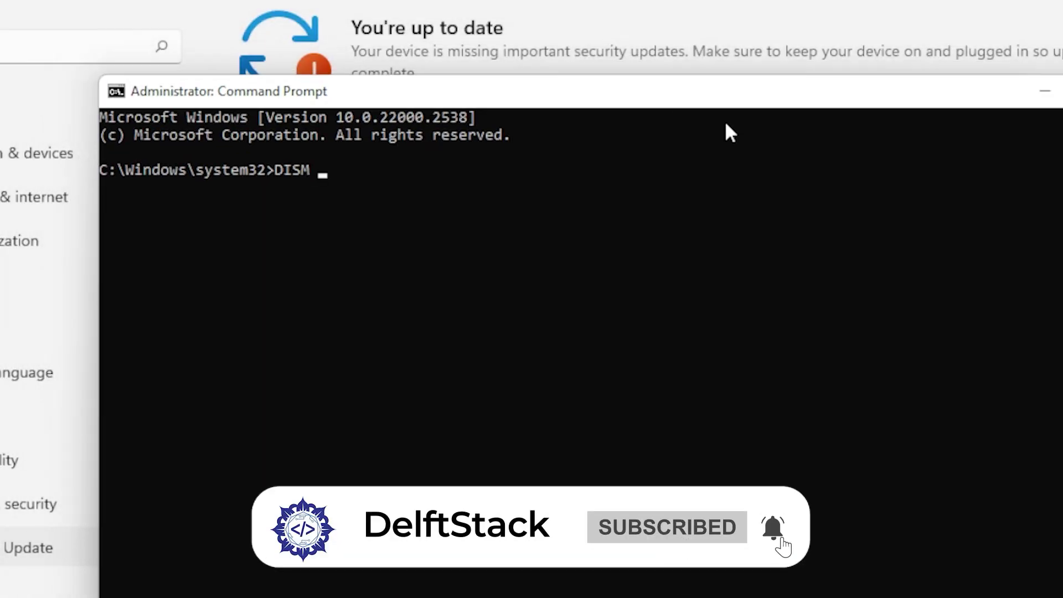
{"action": "type", "text": "ine"}
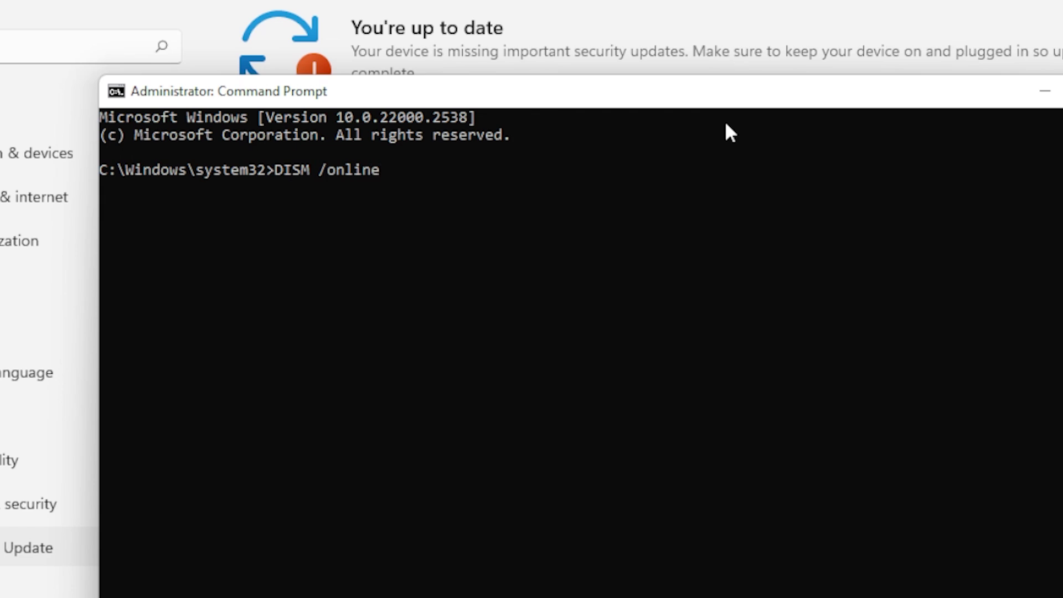
{"action": "type", "text": " /cleanup-"}
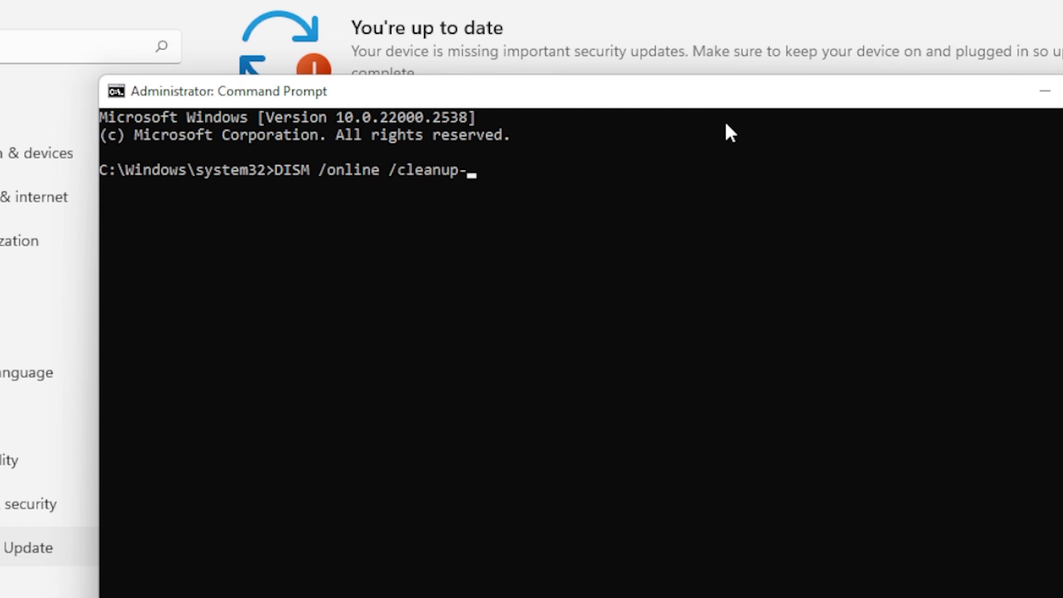
{"action": "type", "text": "image /checkhealth"}
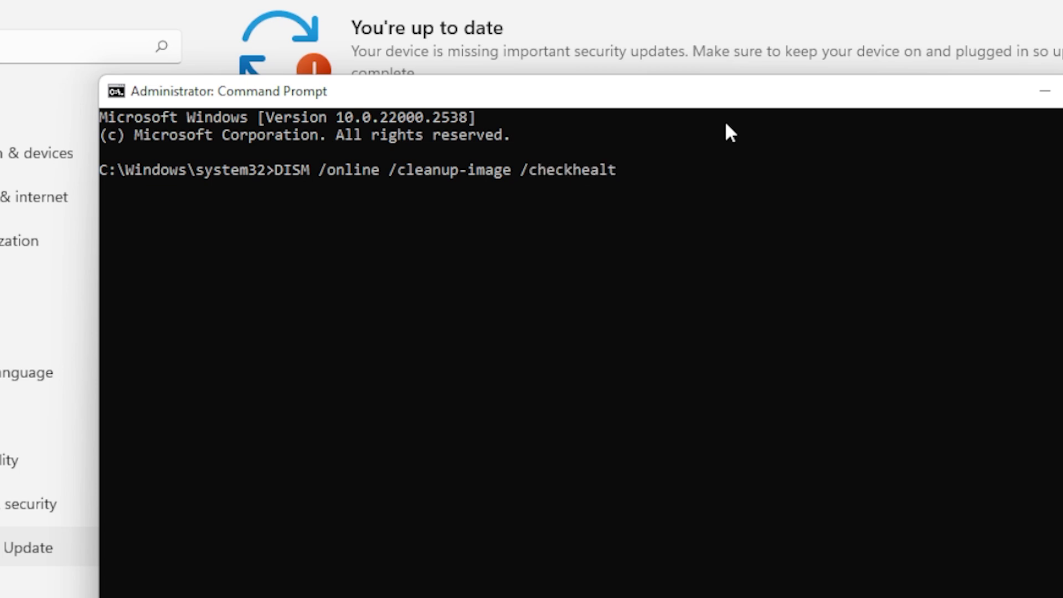
{"action": "key", "text": "Return"}
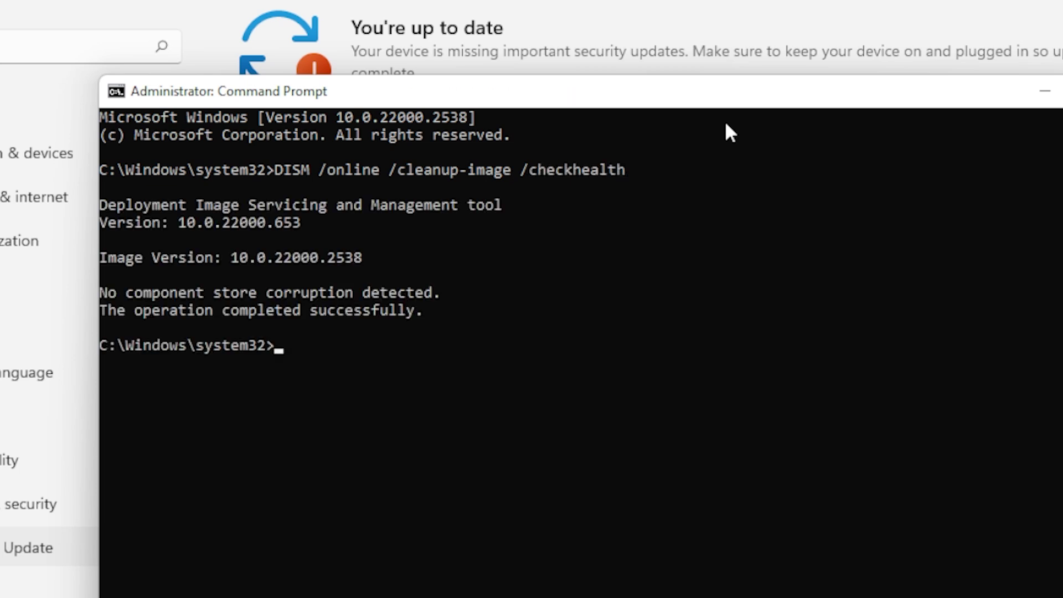
Step: Run DISM /online /cleanup-image /scanhealth, then type the /restorehealth command
{"action": "type", "text": "DISM /onl"}
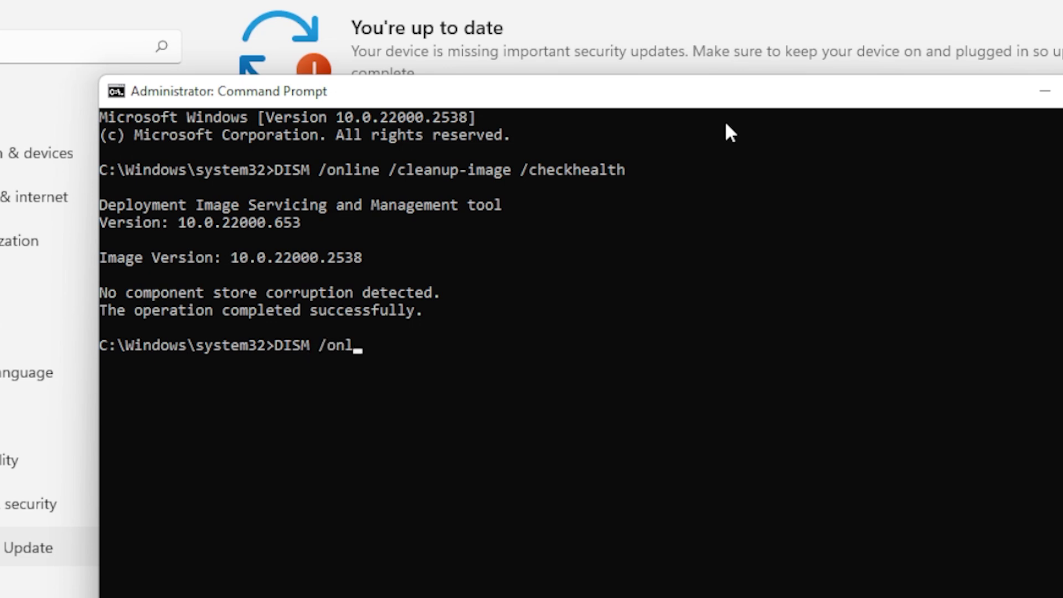
{"action": "type", "text": "ine /cleanu"}
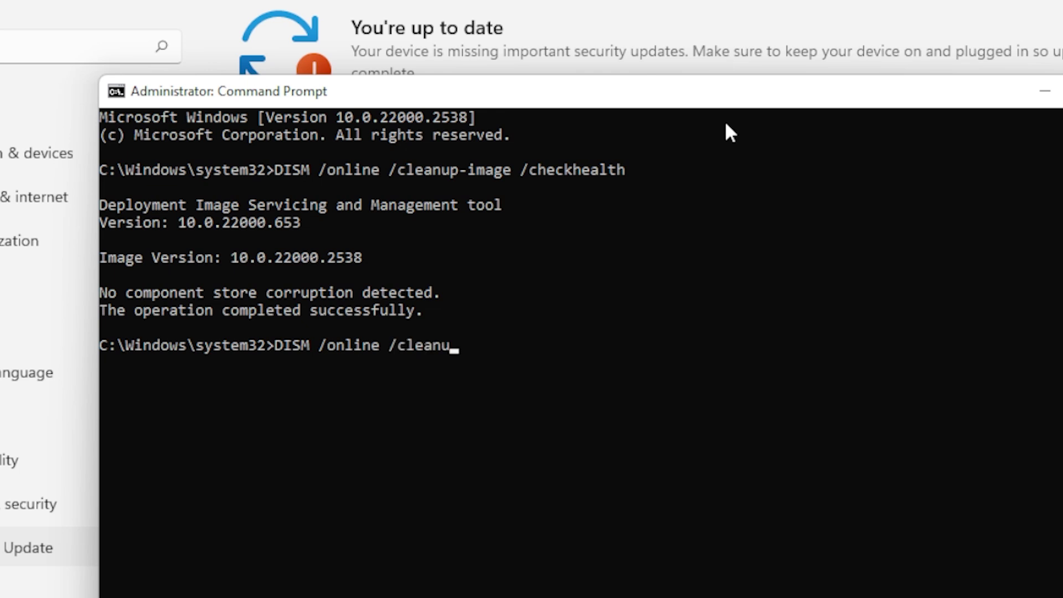
{"action": "type", "text": "p-image"}
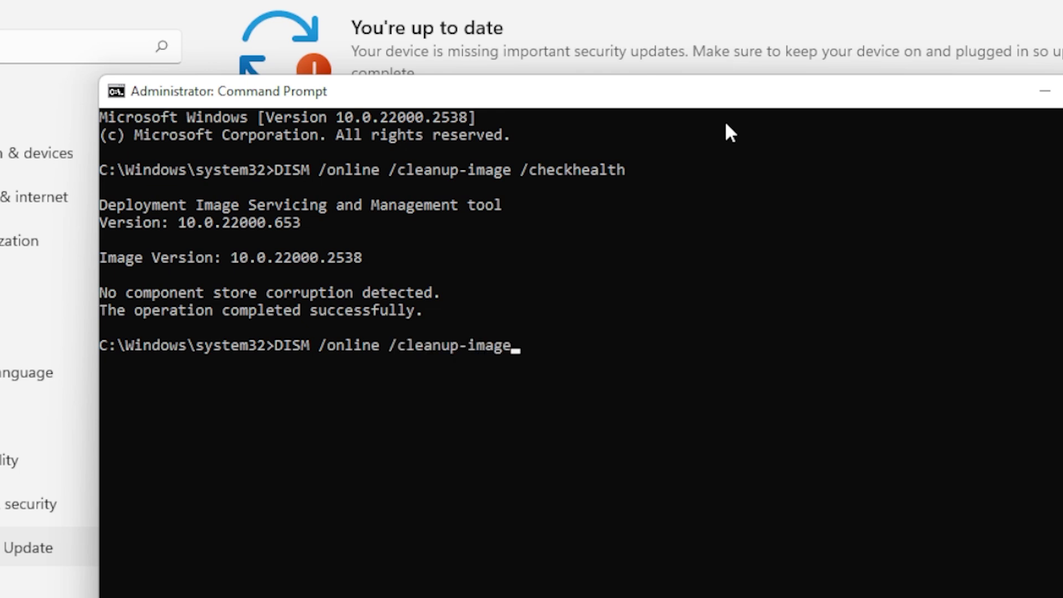
{"action": "type", "text": " /scanhea"}
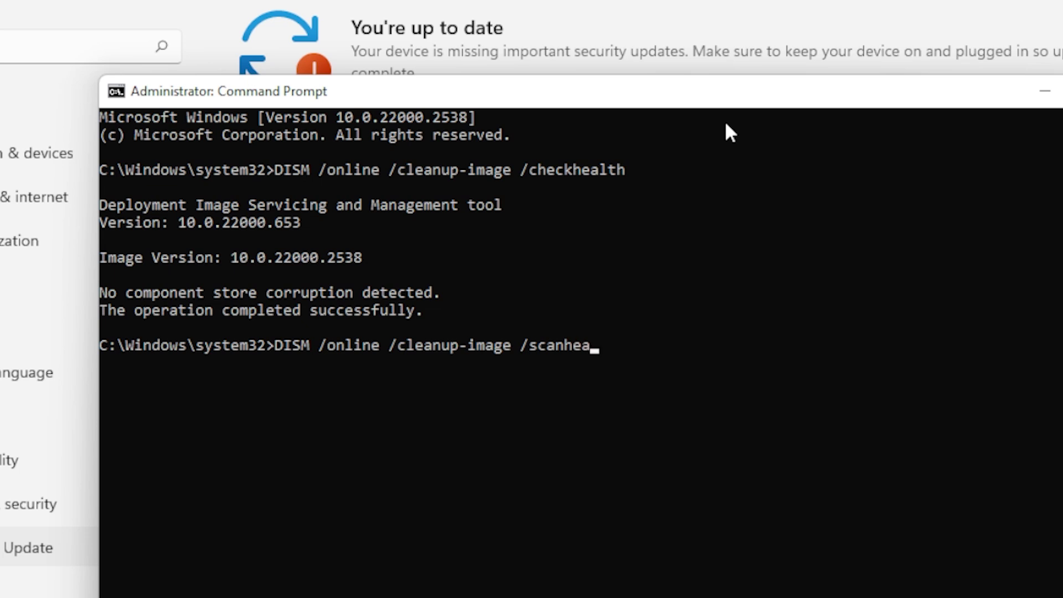
{"action": "type", "text": "lth"}
{"action": "key", "text": "Return"}
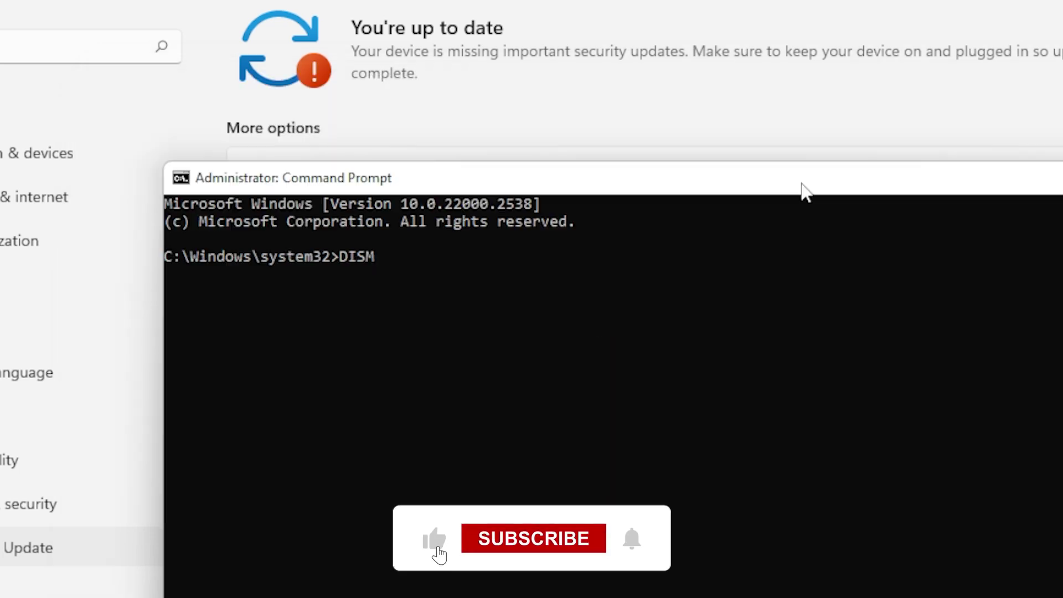
{"action": "type", "text": "/online"}
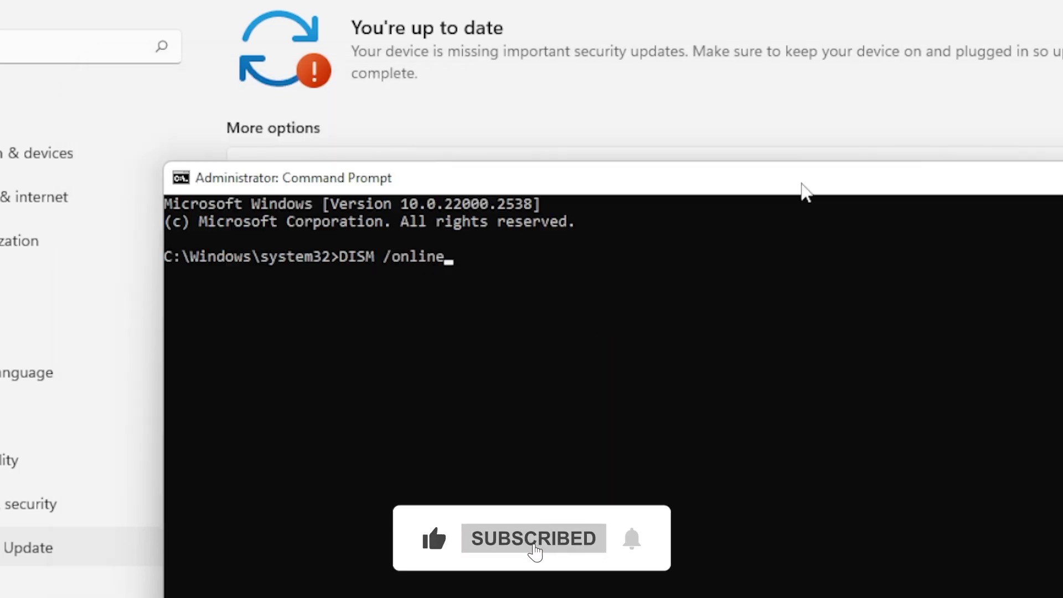
{"action": "type", "text": " /"}
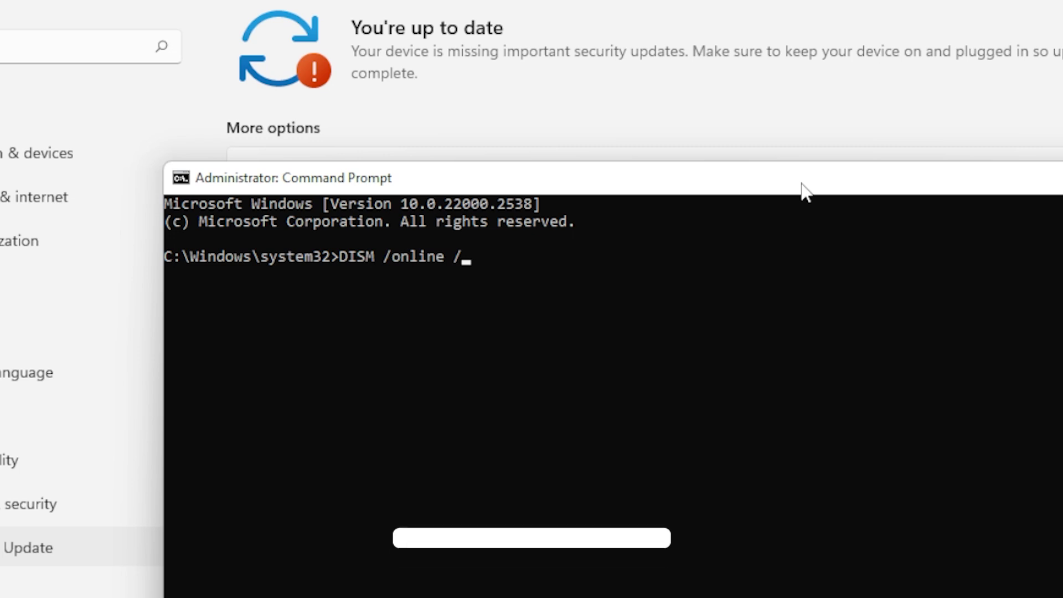
{"action": "type", "text": "clea"}
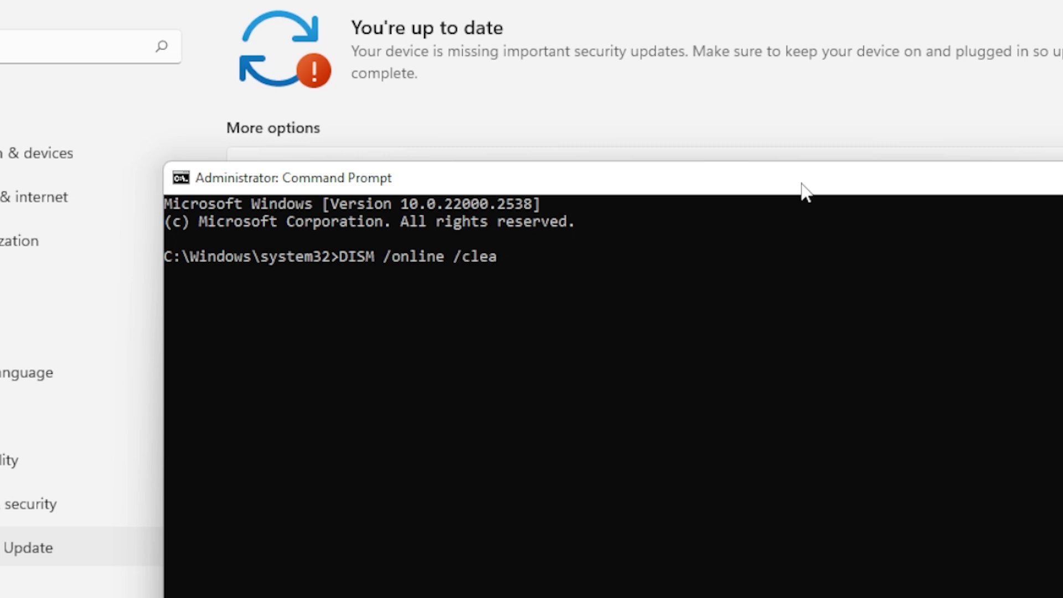
{"action": "type", "text": "nup-imag"}
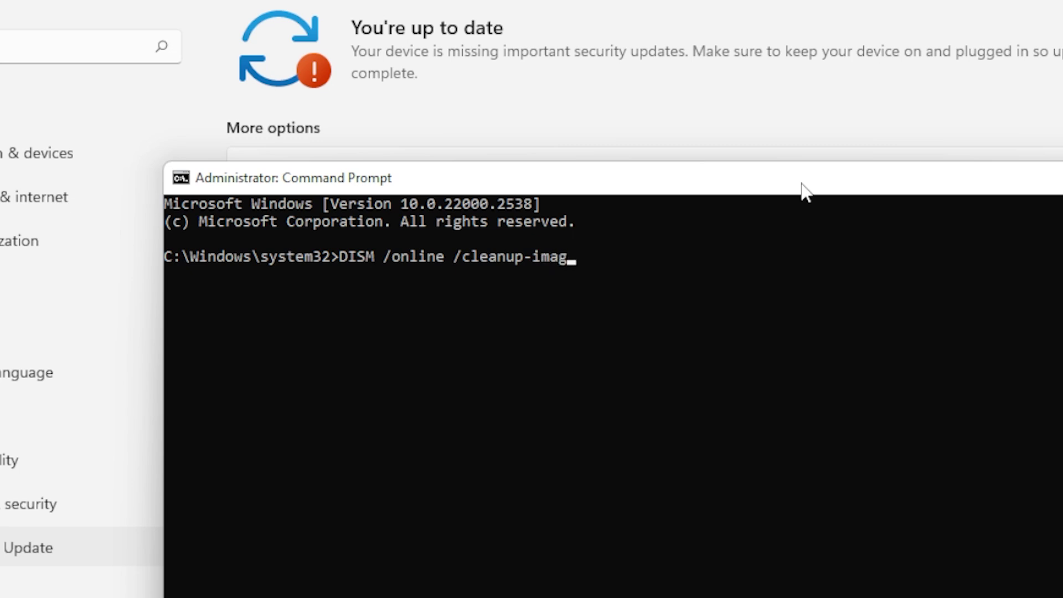
{"action": "type", "text": "e /restorehealth"}
Step: Run DISM RestoreHealth, then open Windows Security's Virus & threat protection settings
{"action": "key", "text": "Return"}
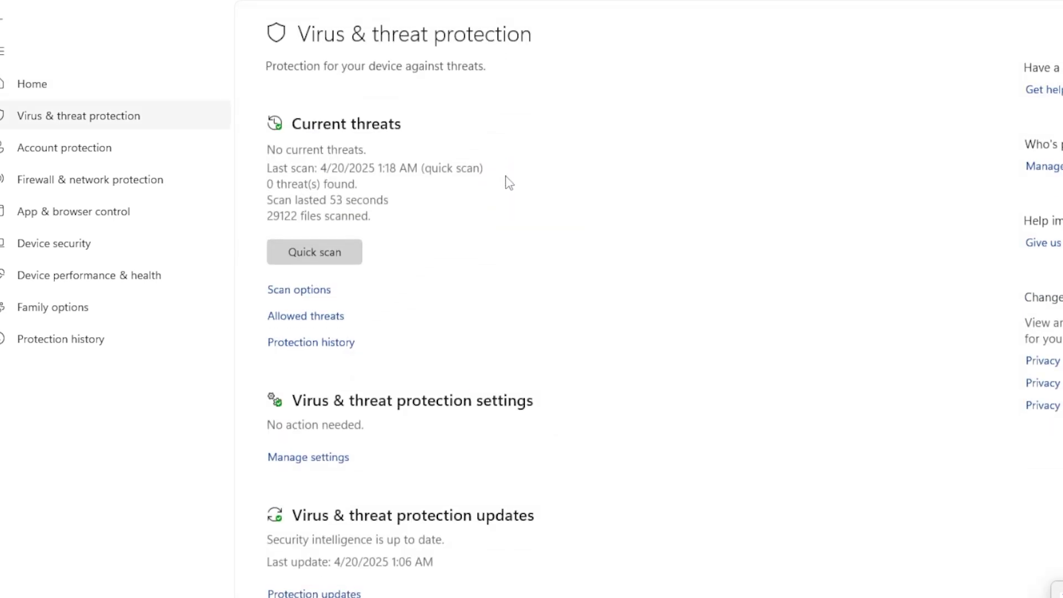
{"action": "left_click", "coordinate": [335, 457]}
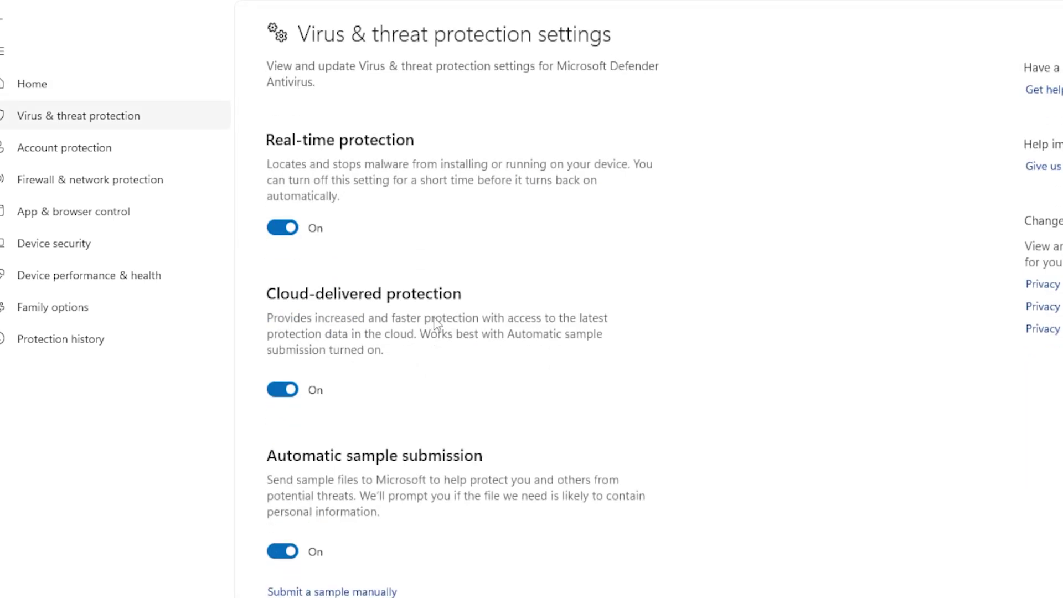